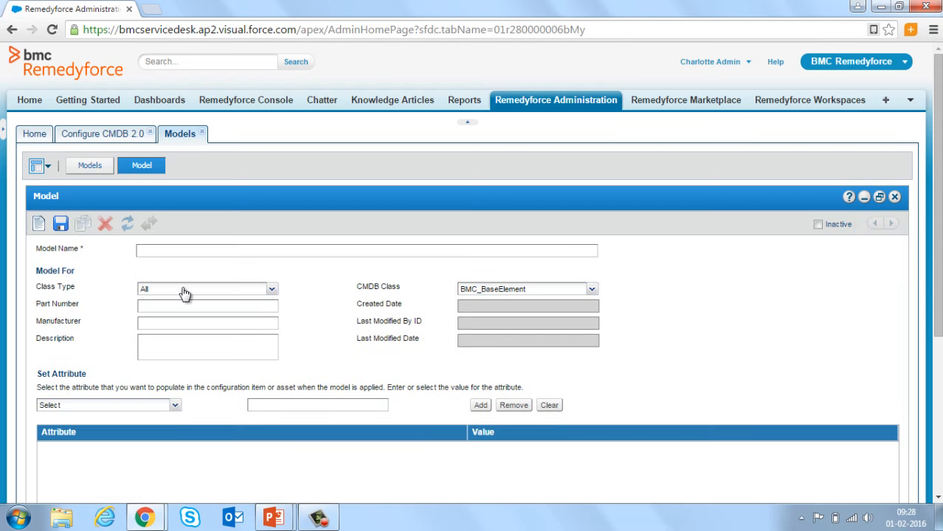
Name the model 'Dell Latitude D800' with class type Asset Classes and CMDB class BMC_Laptop
{"action": "left_click", "coordinate": [167, 250]}
{"action": "type", "text": "Dell Latitude D800"}
{"action": "left_click", "coordinate": [272, 290]}
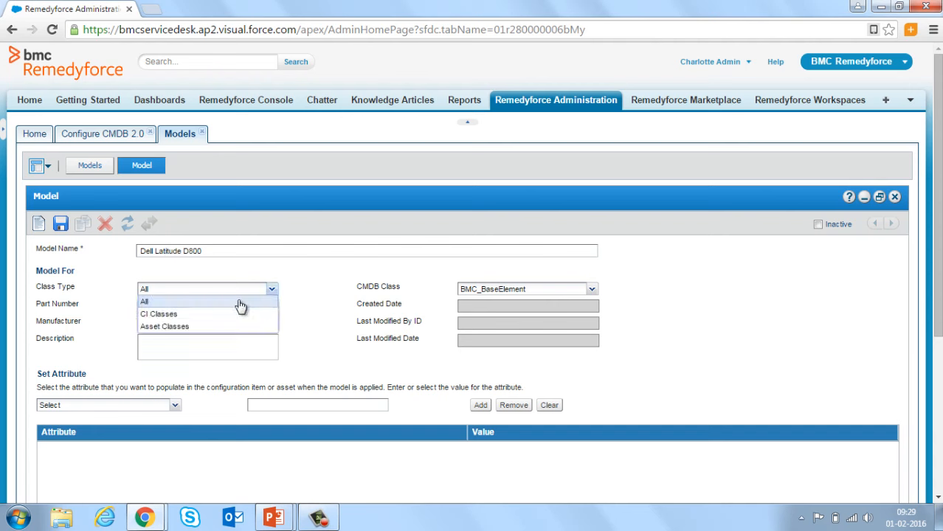
{"action": "left_click", "coordinate": [201, 327]}
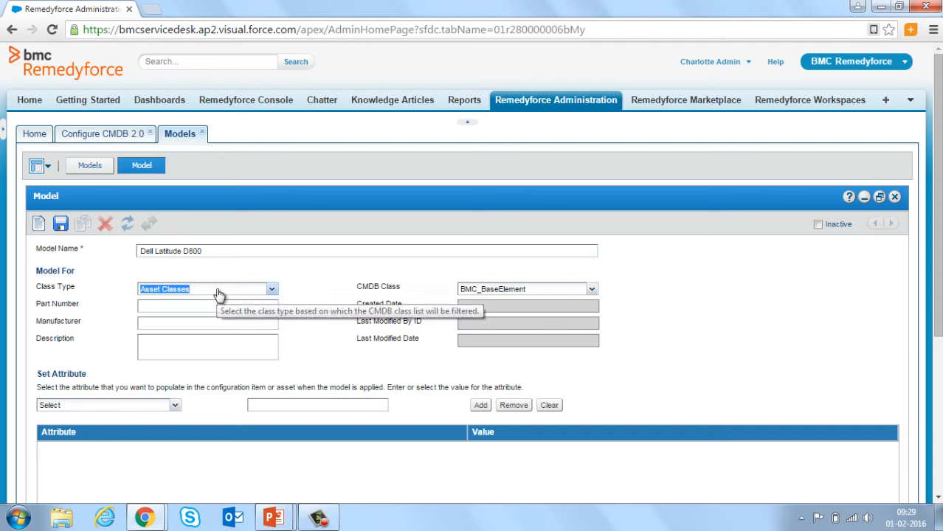
{"action": "left_click", "coordinate": [591, 289]}
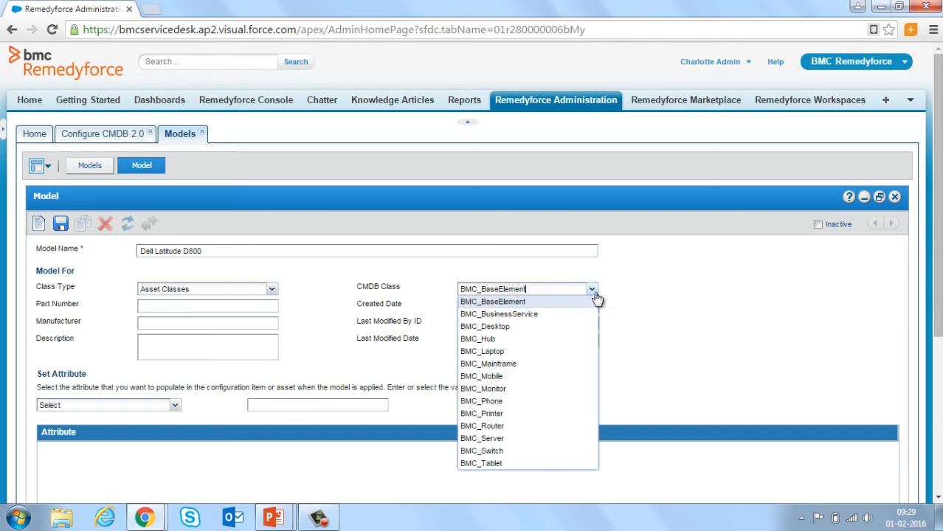
{"action": "left_click", "coordinate": [509, 352]}
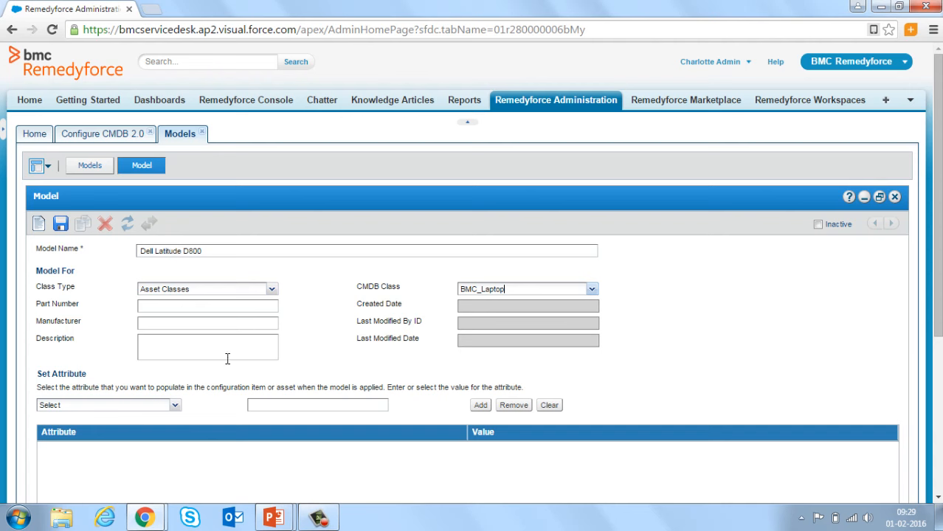
Set manufacturer to Dell and description to 'Laptop model assigned to the HR team'
{"action": "left_click", "coordinate": [170, 323]}
{"action": "type", "text": "Dell"}
{"action": "left_click", "coordinate": [160, 347]}
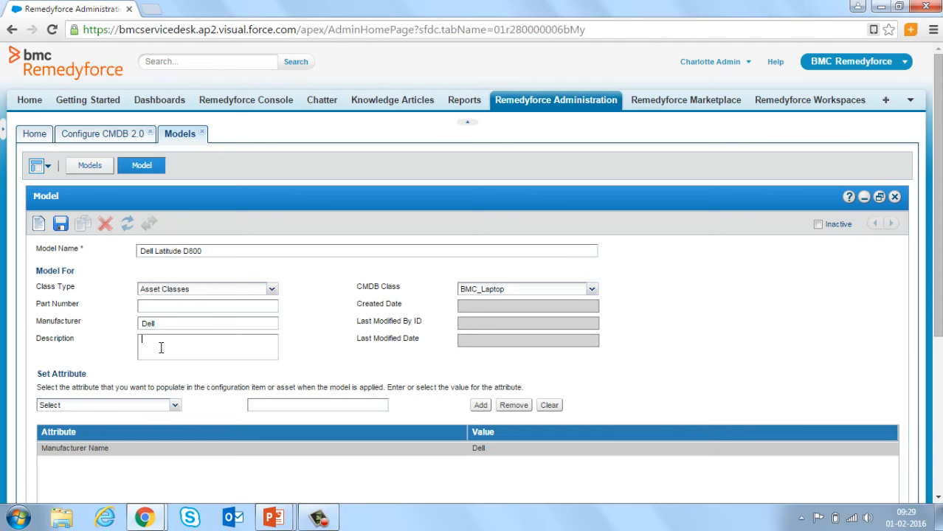
{"action": "type", "text": "Laptop model assigned to the HR team"}
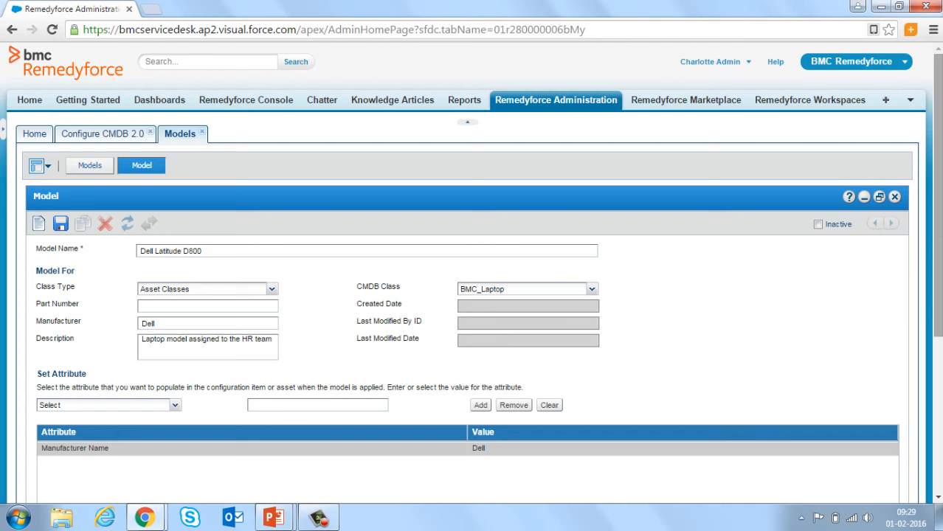
{"action": "scroll", "coordinate": [938, 228], "scroll_direction": "down", "scroll_amount": 1}
{"action": "scroll", "coordinate": [938, 309], "scroll_direction": "down", "scroll_amount": 2}
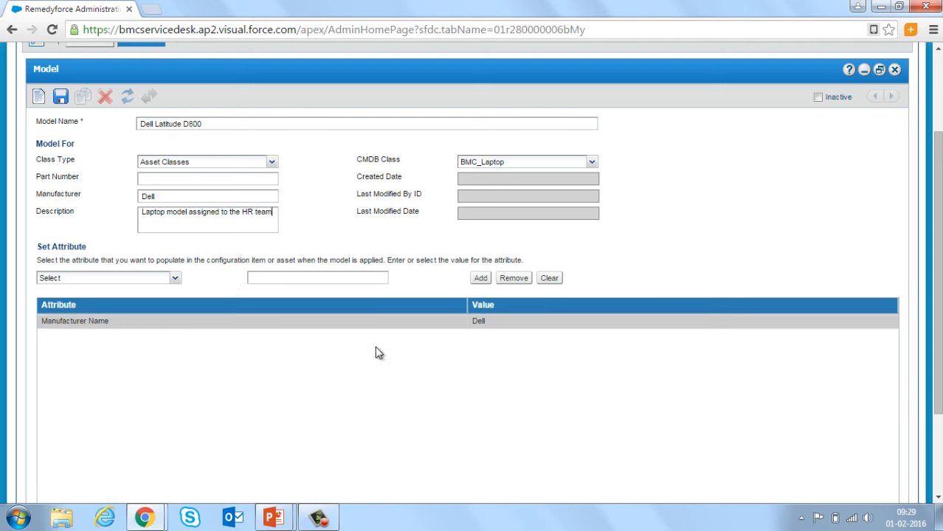
Add a Supported By attribute set to the IT technician user
{"action": "left_click", "coordinate": [177, 281]}
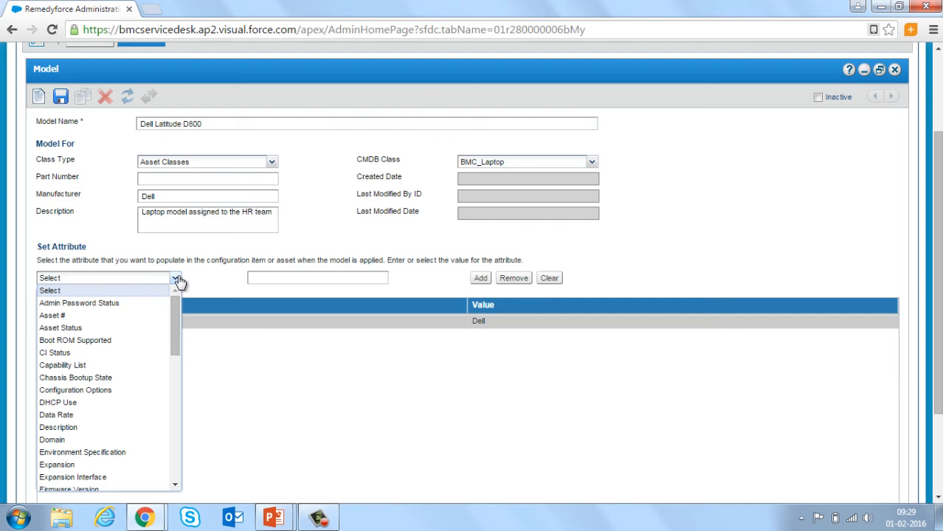
{"action": "double_click", "coordinate": [134, 278]}
{"action": "type", "text": "Supported"}
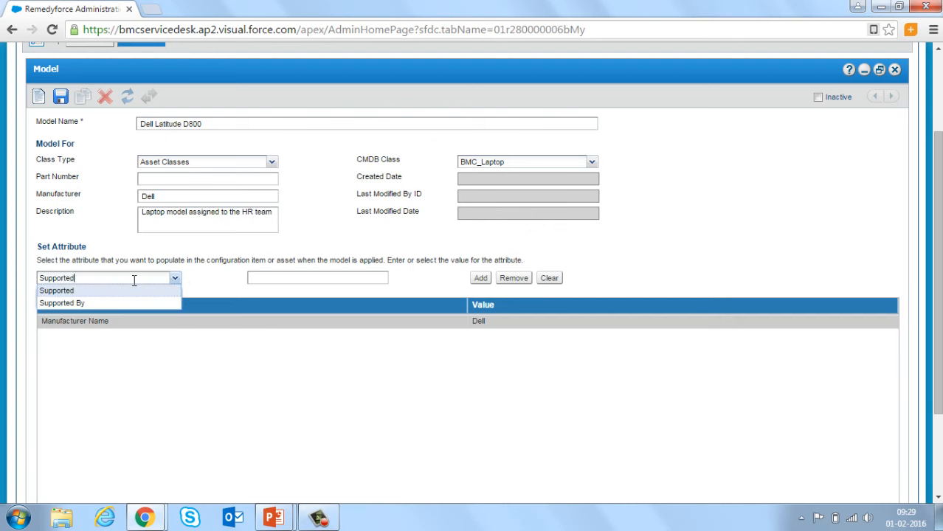
{"action": "left_click", "coordinate": [97, 303]}
{"action": "left_click", "coordinate": [398, 278]}
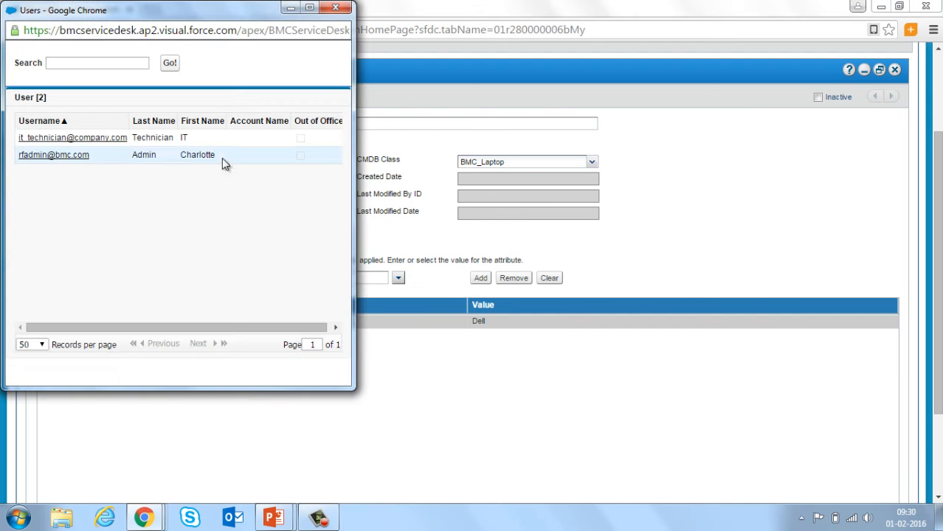
{"action": "left_click", "coordinate": [79, 140]}
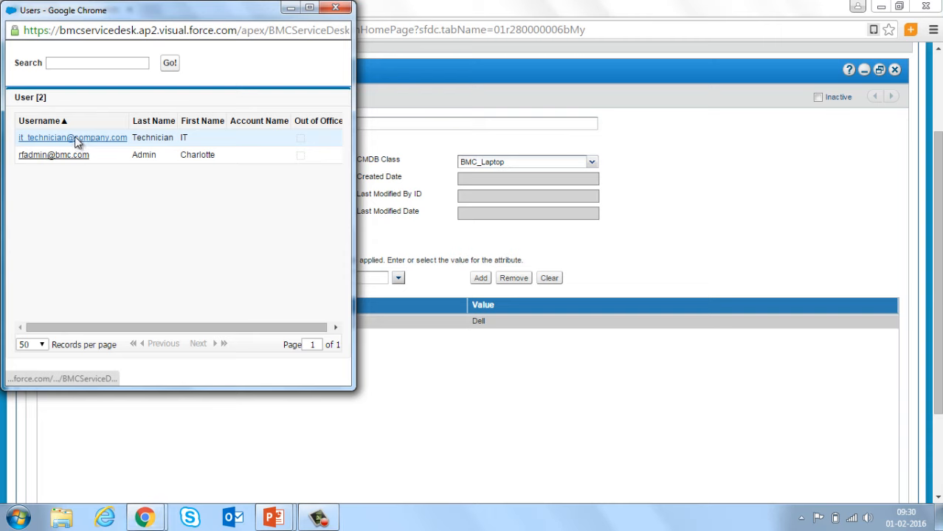
{"action": "left_click", "coordinate": [481, 279]}
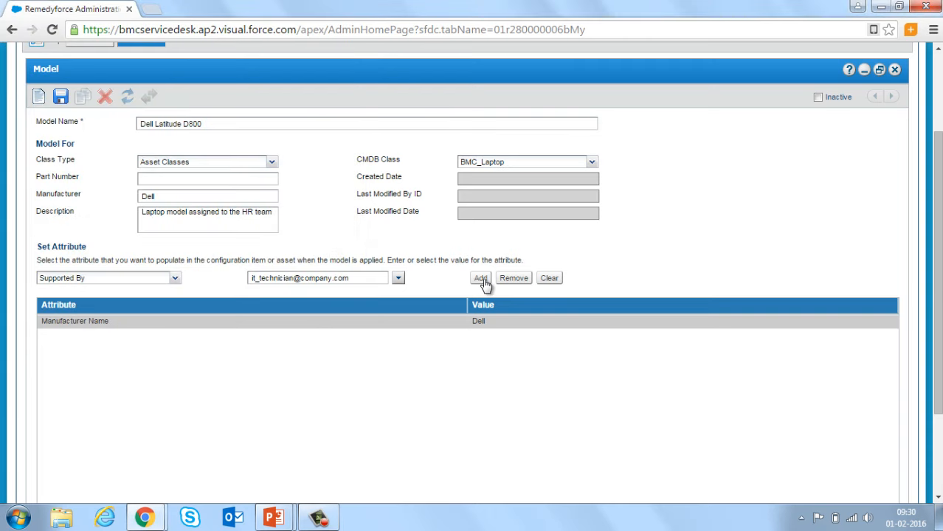
Add a Total Physical Memory attribute with value 8
{"action": "double_click", "coordinate": [99, 278]}
{"action": "type", "text": "Total Physical Memory"}
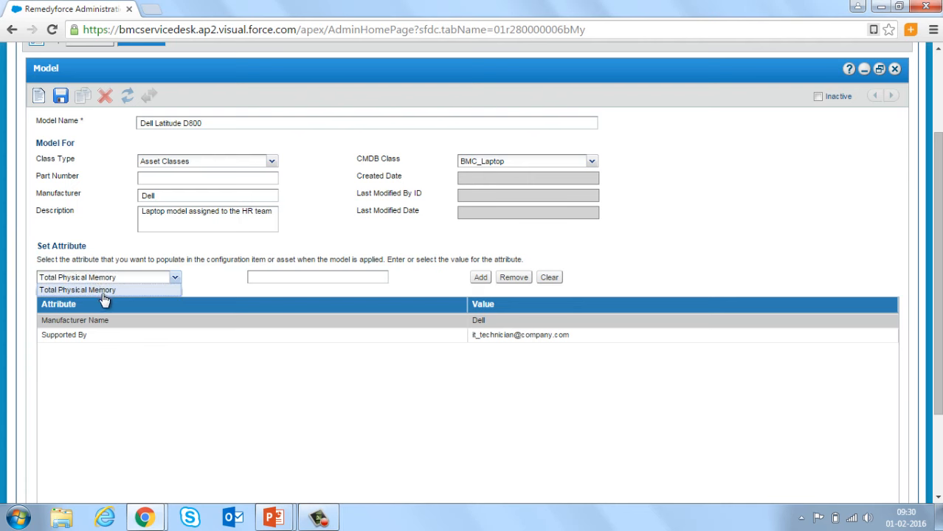
{"action": "left_click", "coordinate": [103, 292]}
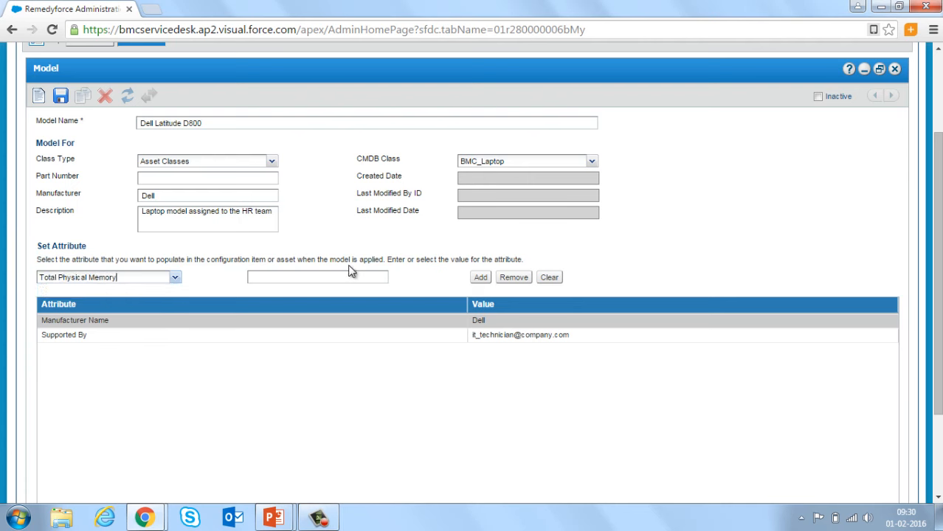
{"action": "left_click", "coordinate": [301, 278]}
{"action": "type", "text": "8"}
{"action": "left_click", "coordinate": [480, 277]}
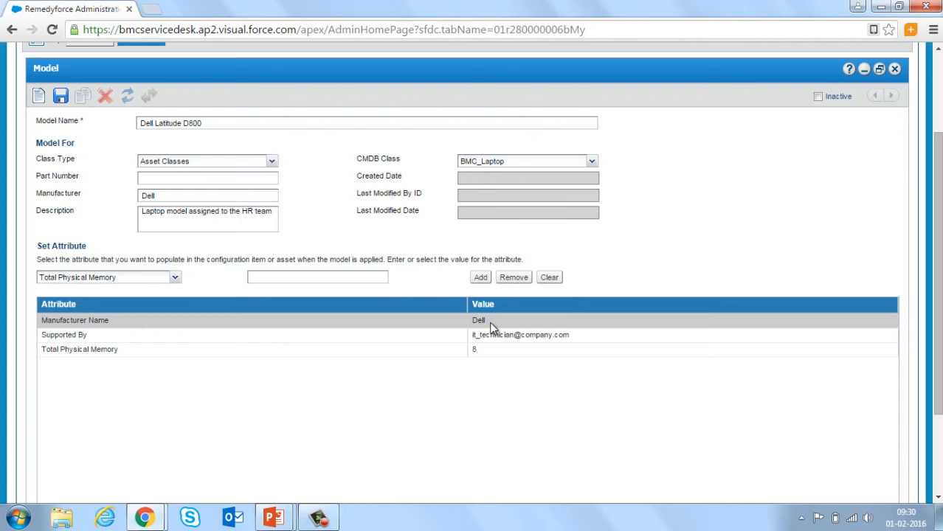
Save the Dell Latitude D800 laptop model with its attributes
{"action": "left_click", "coordinate": [63, 98]}
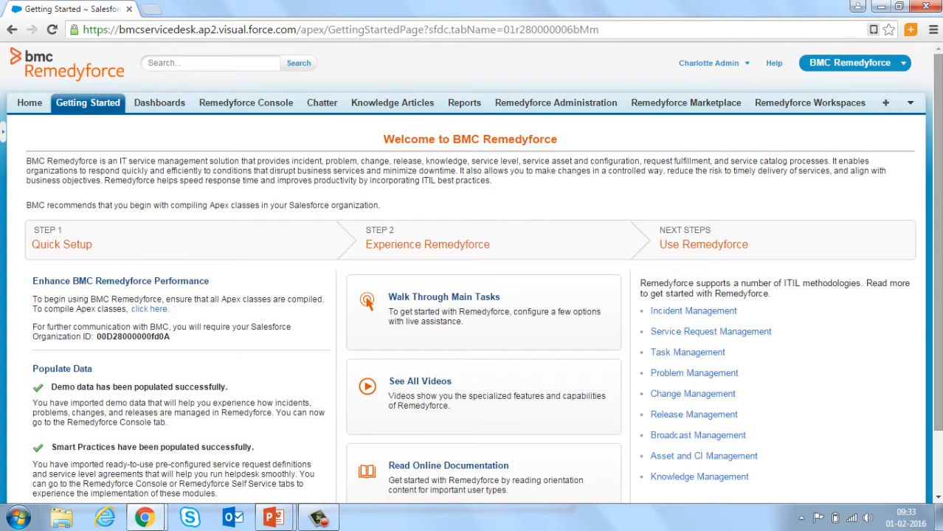
Go to the Remedyforce CMDB, filter to the Laptop class, and begin a new laptop instance
{"action": "left_click", "coordinate": [910, 103]}
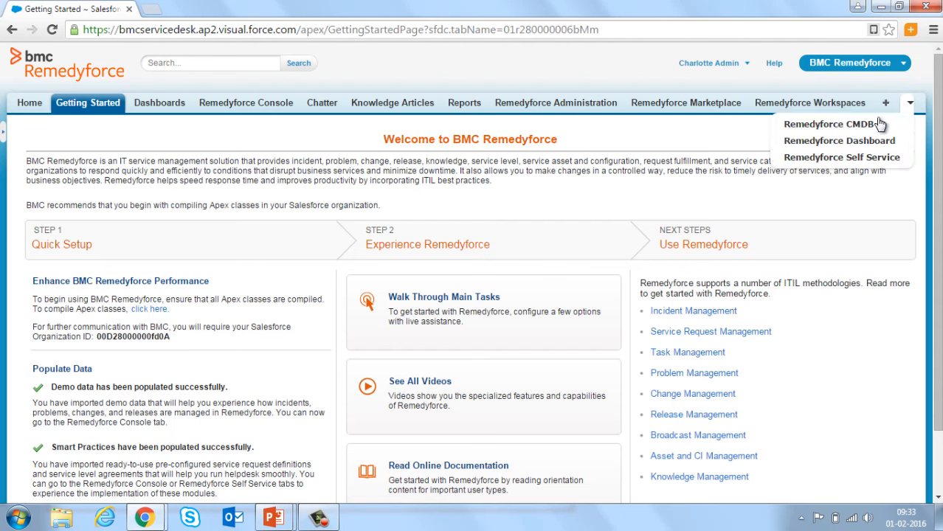
{"action": "left_click", "coordinate": [857, 123]}
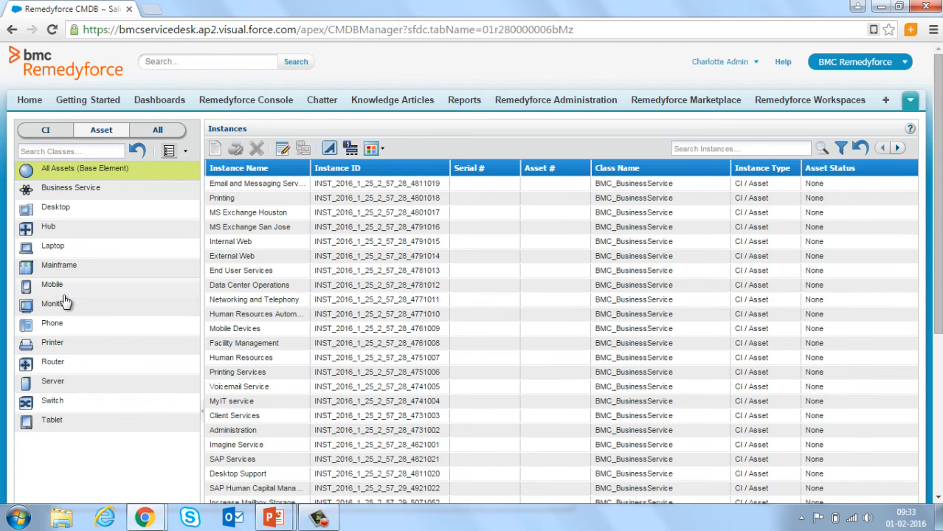
{"action": "left_click", "coordinate": [56, 250]}
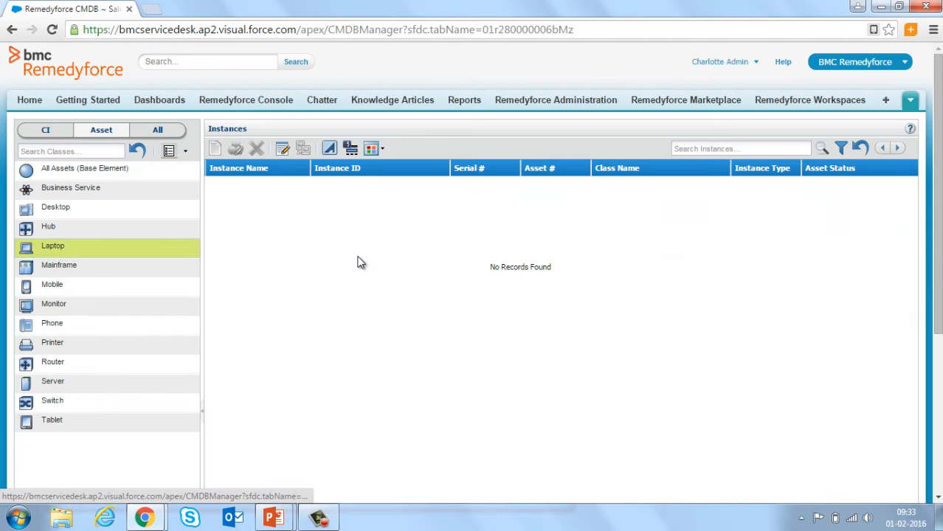
{"action": "left_click", "coordinate": [214, 149]}
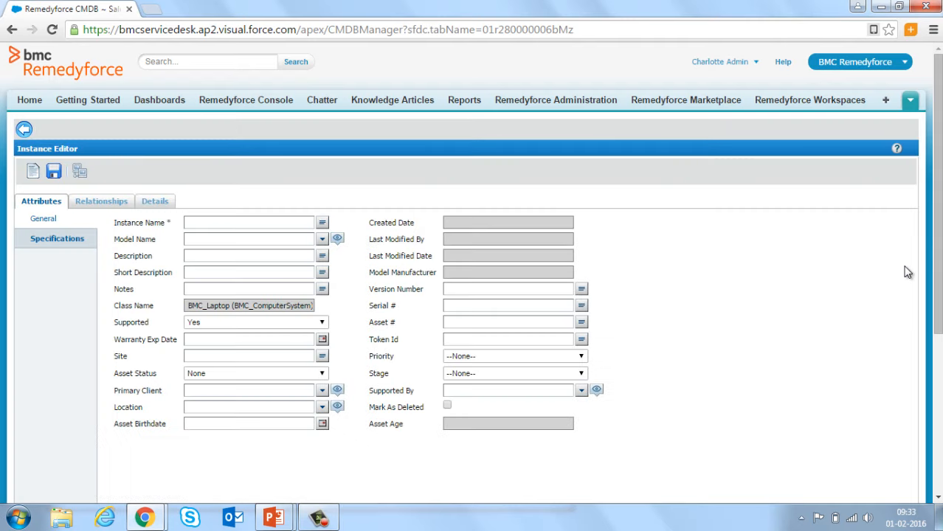
Name the instance 'Dell Laptop for HR - 009' and apply model Dell Latitude D800
{"action": "left_click", "coordinate": [208, 224]}
{"action": "type", "text": "Dell Laptop for HR - 009"}
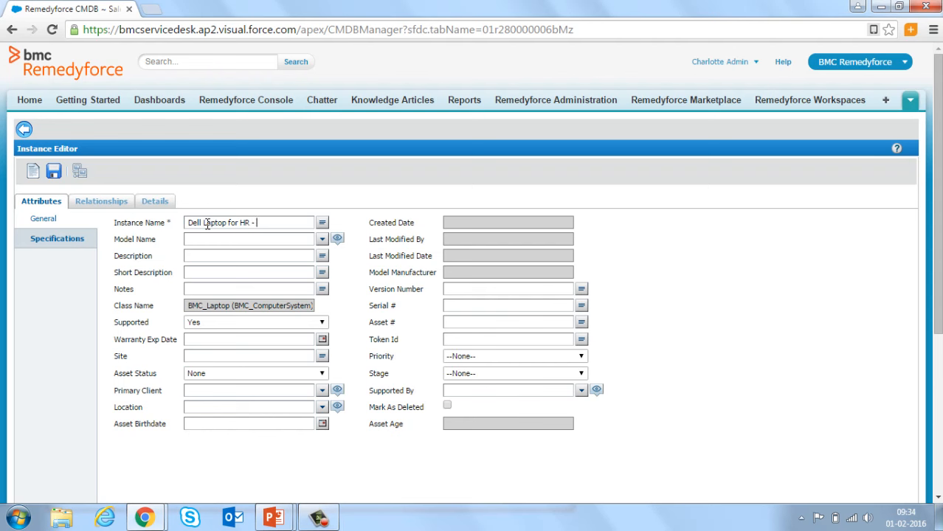
{"action": "left_click", "coordinate": [322, 240]}
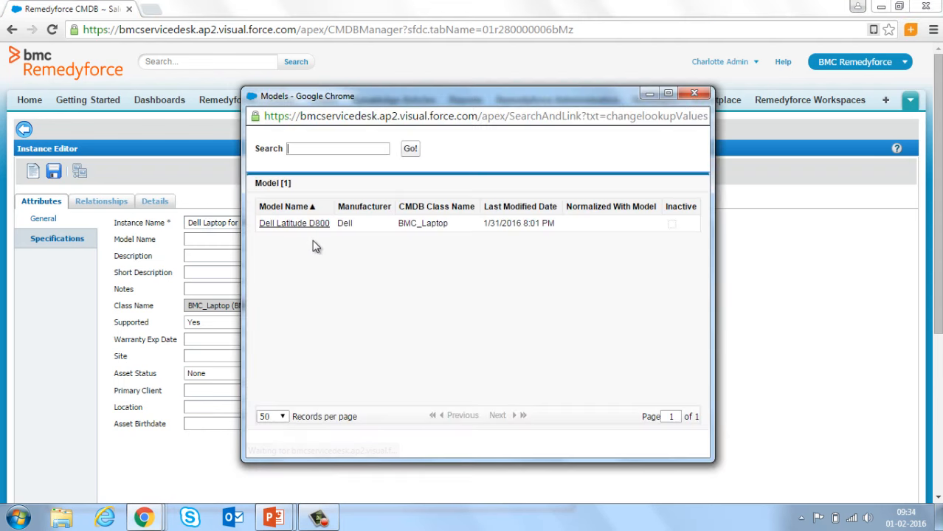
{"action": "left_click", "coordinate": [296, 223]}
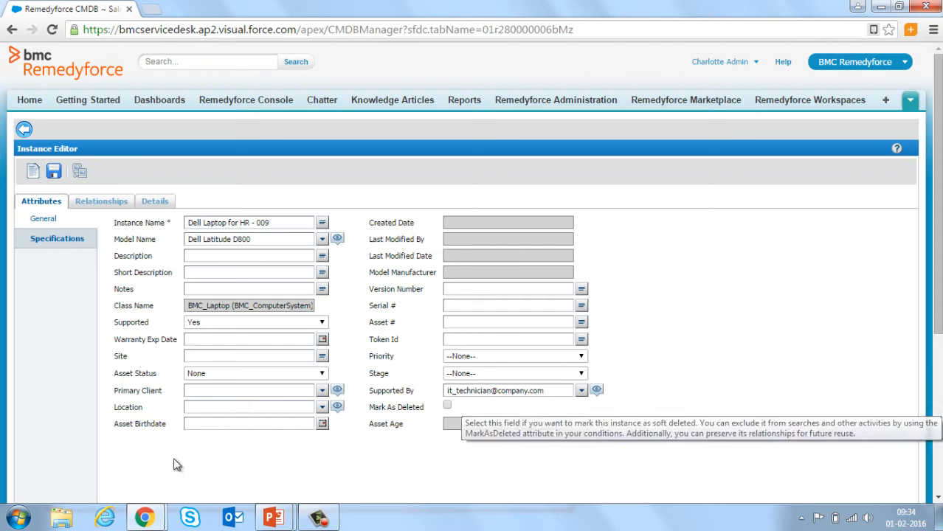
Check the specifications, set asset status to In Stock - Available, and save the instance
{"action": "left_click", "coordinate": [54, 245]}
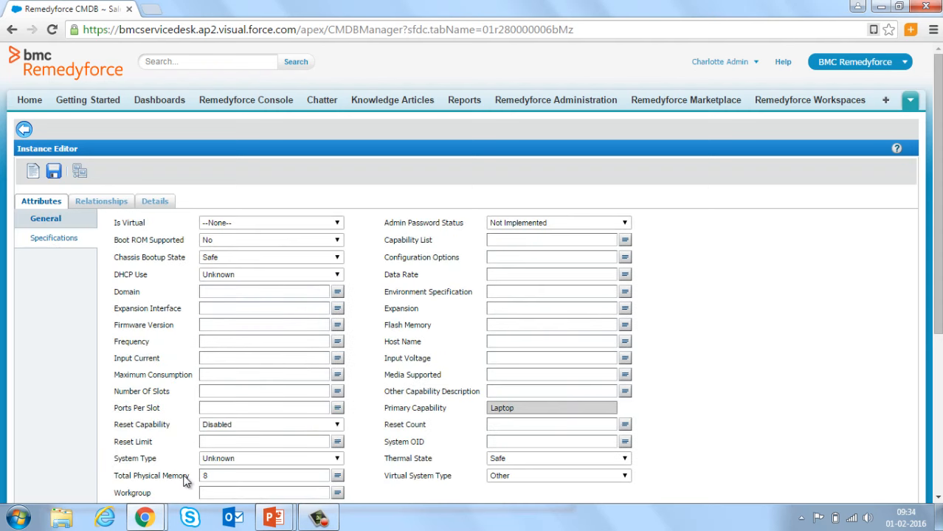
{"action": "left_click", "coordinate": [46, 220]}
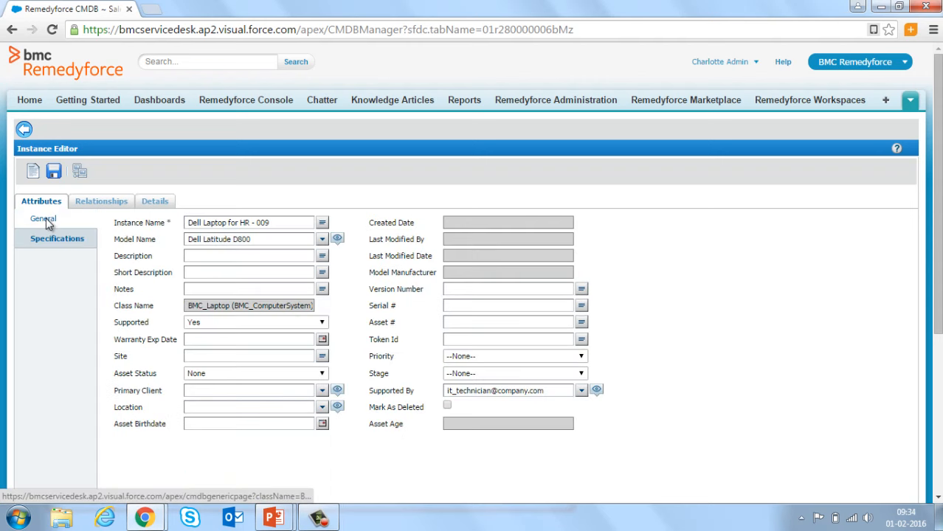
{"action": "left_click", "coordinate": [322, 374]}
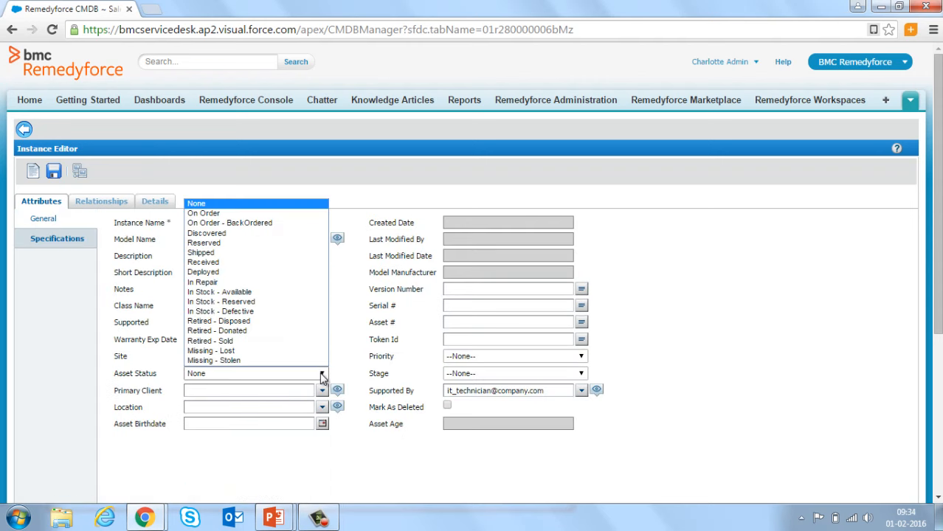
{"action": "left_click", "coordinate": [262, 293]}
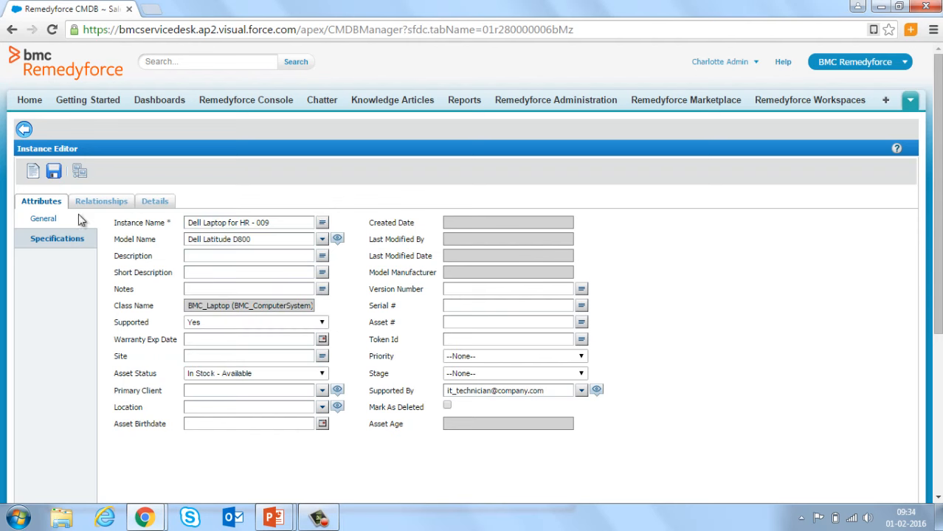
{"action": "left_click", "coordinate": [53, 171]}
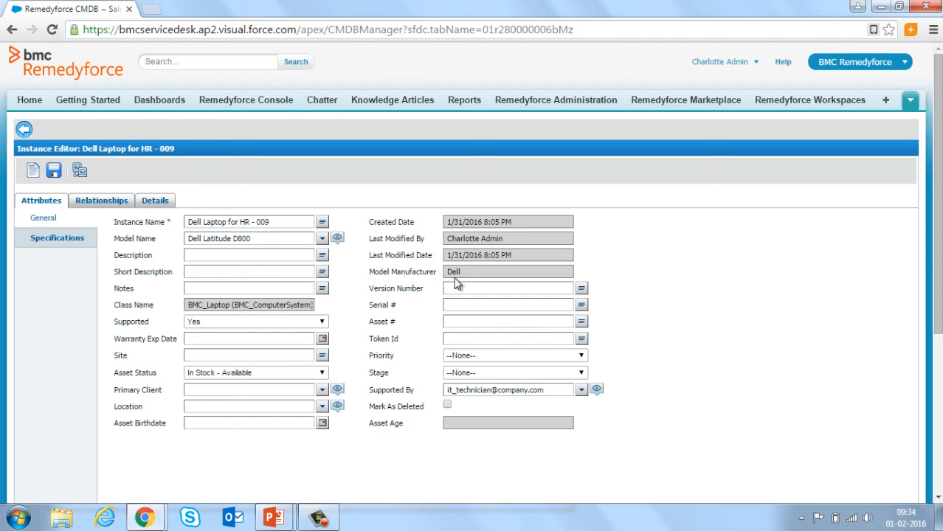
Open the Dell Latitude D800 model and select its Total Physical Memory attribute row
{"action": "mouse_move", "coordinate": [460, 273]}
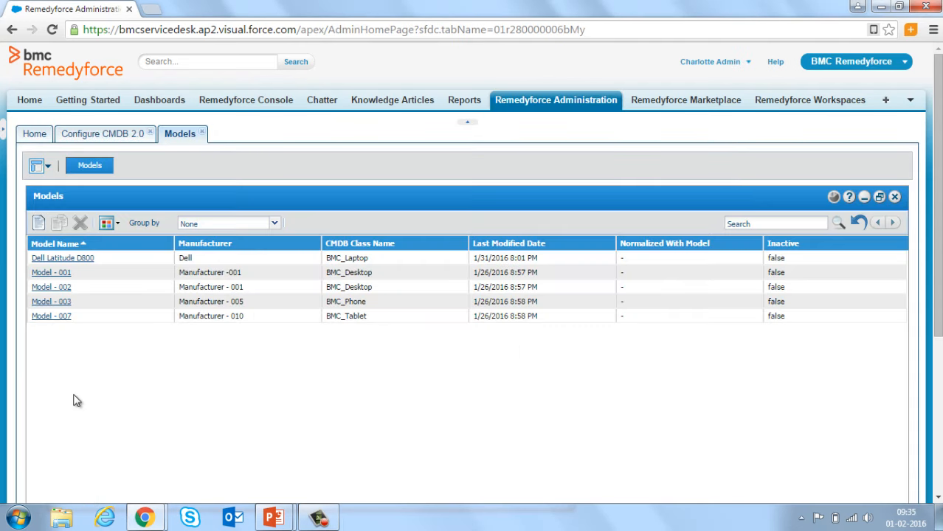
{"action": "left_click", "coordinate": [43, 258]}
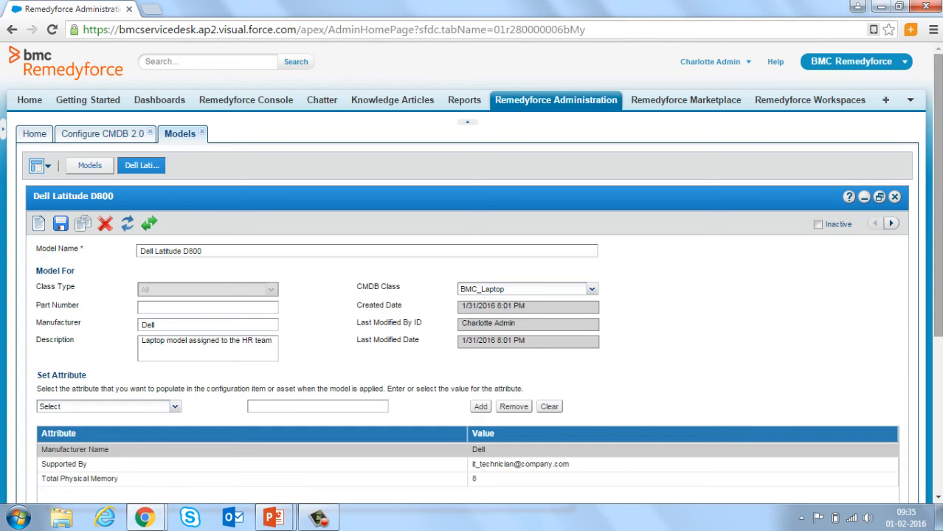
{"action": "left_click_drag", "start_coordinate": [937, 253], "coordinate": [937, 318]}
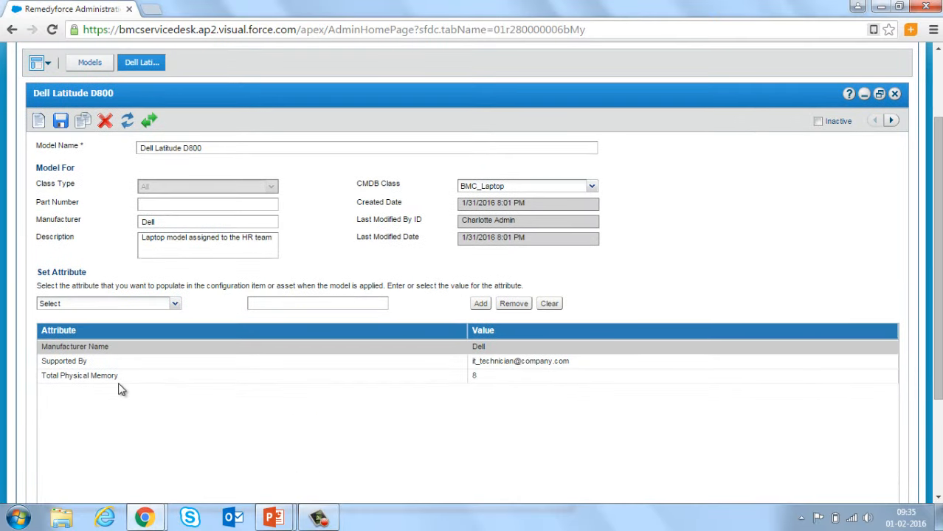
{"action": "scroll", "coordinate": [119, 382], "scroll_direction": "down", "scroll_amount": 1}
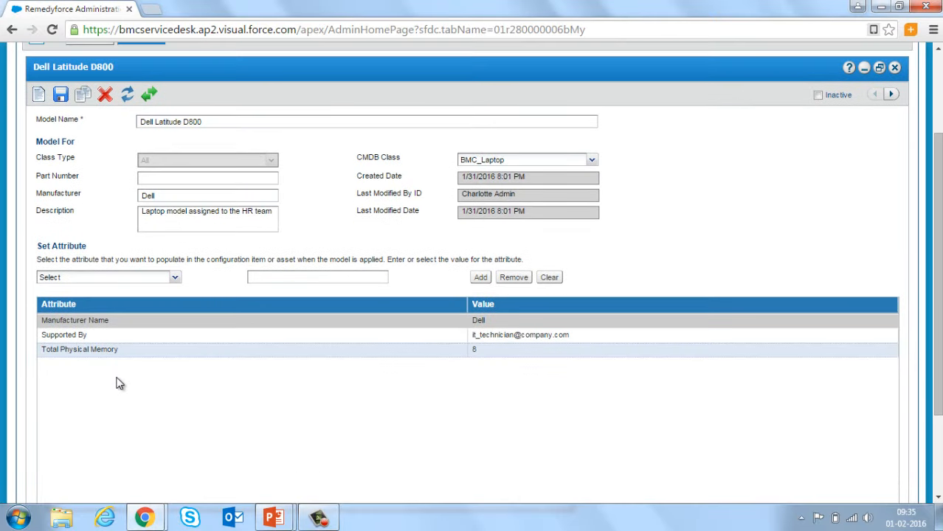
{"action": "left_click", "coordinate": [90, 350]}
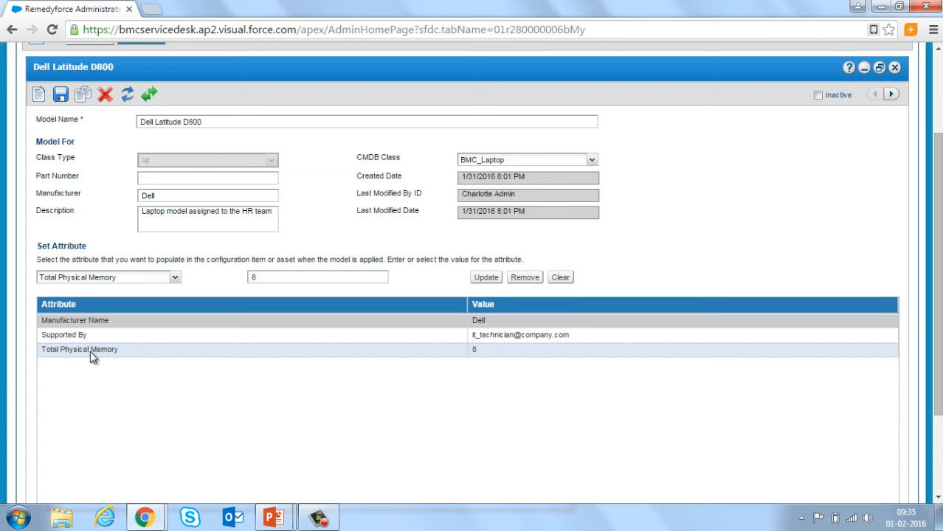
Change Total Physical Memory from 8 to 12 and save the model
{"action": "left_click", "coordinate": [279, 275]}
{"action": "double_click", "coordinate": [280, 276]}
{"action": "type", "text": "12"}
{"action": "left_click", "coordinate": [490, 278]}
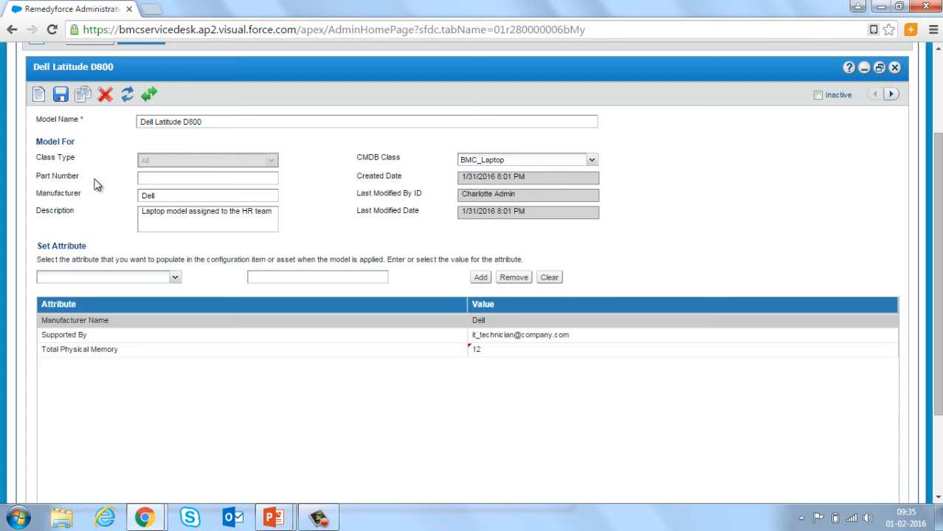
{"action": "left_click", "coordinate": [61, 95]}
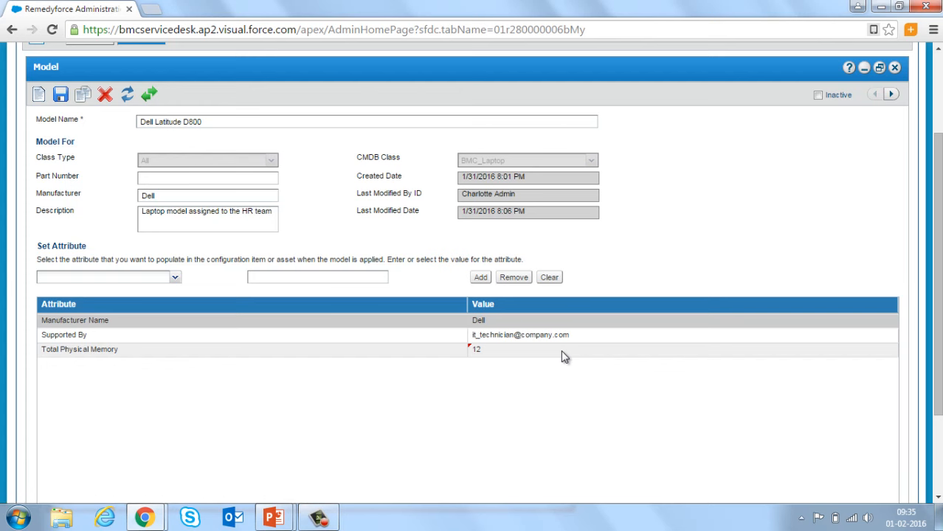
Sync the model's changes to its linked CIs and assets
{"action": "left_click", "coordinate": [150, 97]}
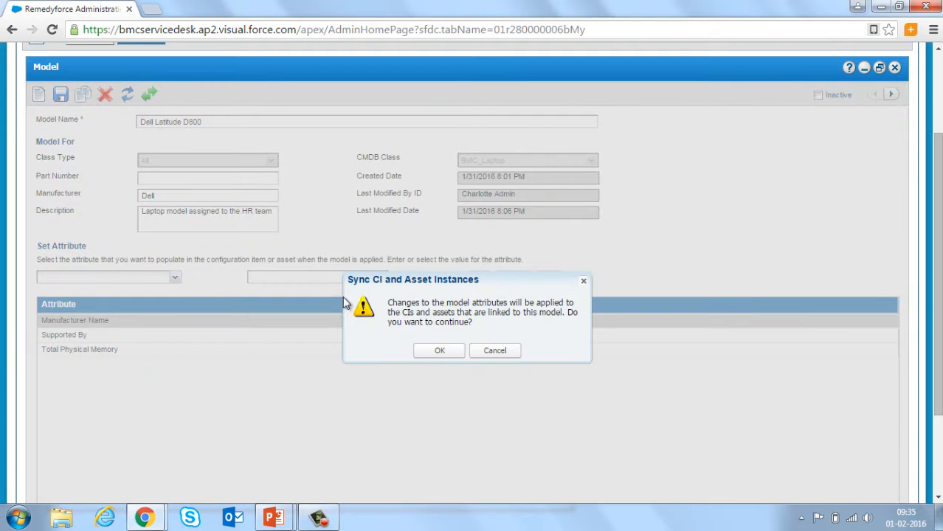
{"action": "left_click", "coordinate": [439, 355]}
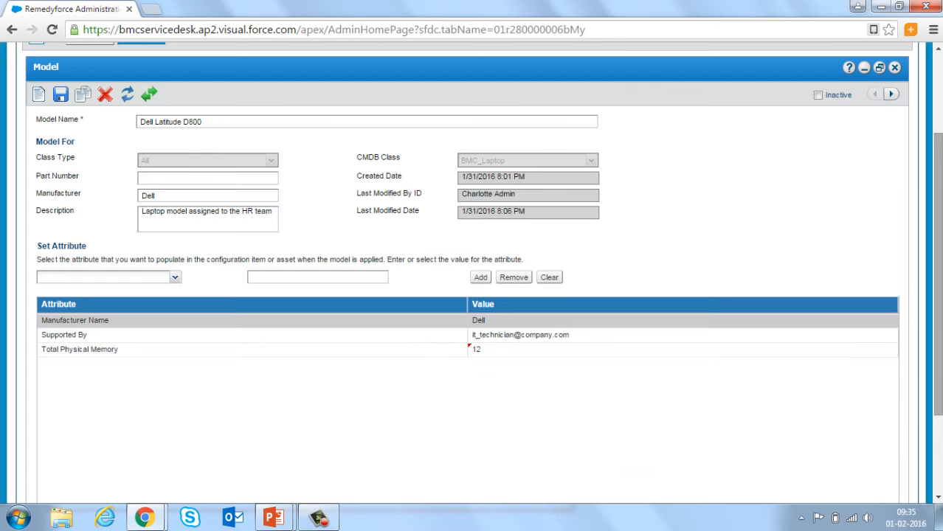
{"action": "scroll", "coordinate": [438, 398], "scroll_direction": "down", "scroll_amount": 3}
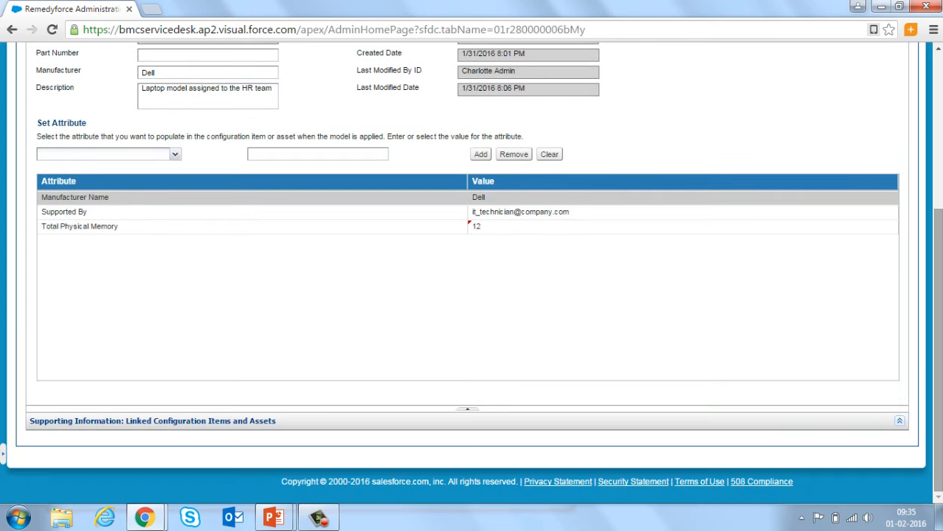
Open linked instance Dell Laptop for HR - 009 and verify Total Physical Memory reads 12.00
{"action": "left_click", "coordinate": [472, 415]}
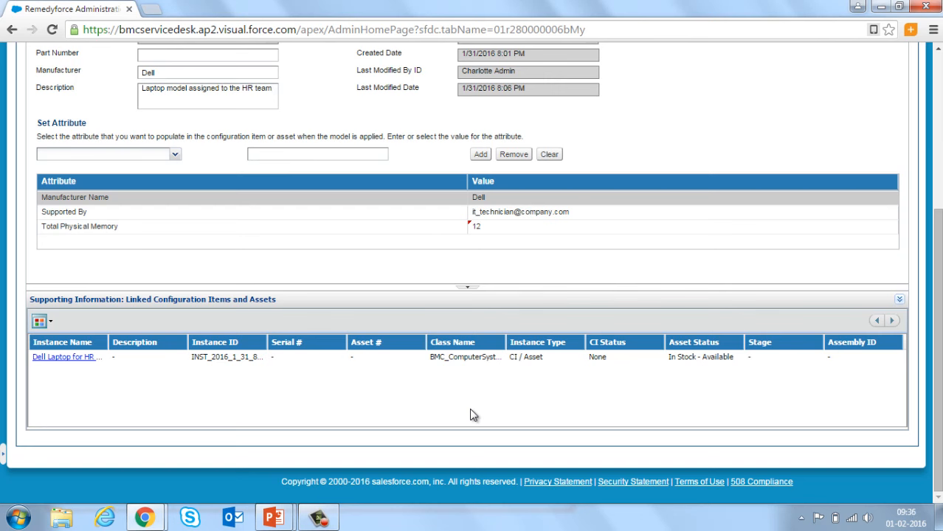
{"action": "left_click", "coordinate": [76, 358]}
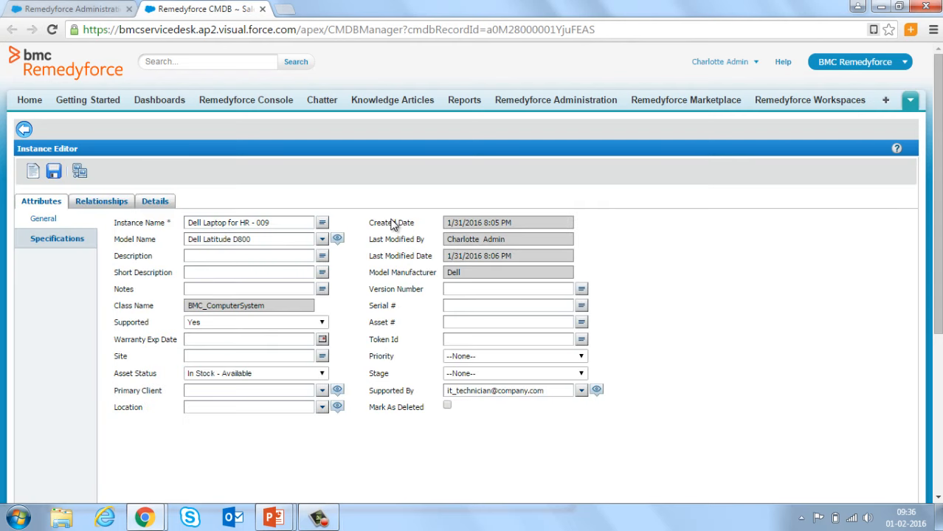
{"action": "left_click", "coordinate": [58, 239]}
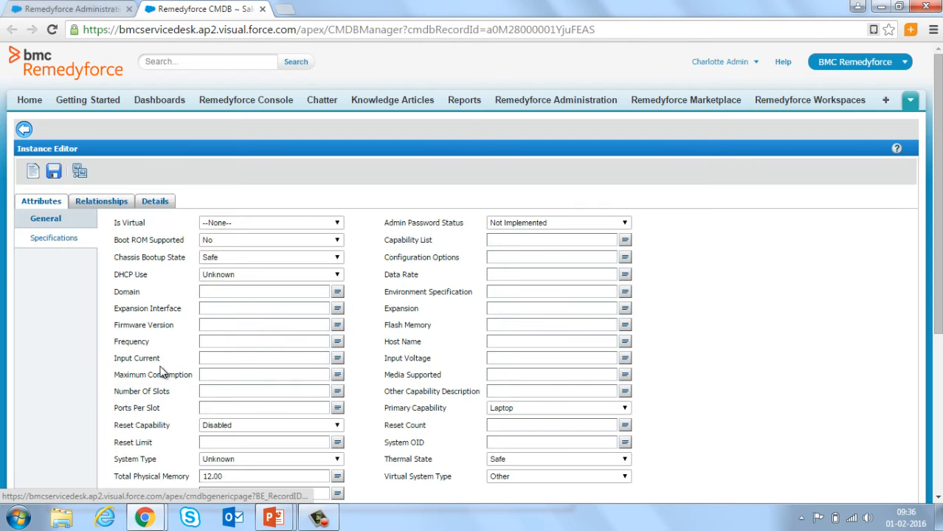